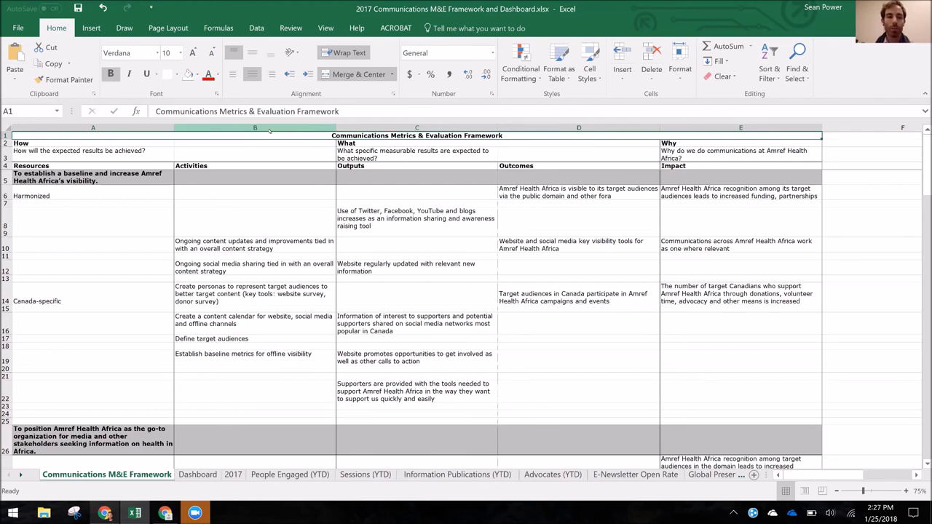
Step: Review the framework's Why, What and How headings and guiding questions, plus the Harmonized and Canada-specific entries under Resources
click(677, 150)
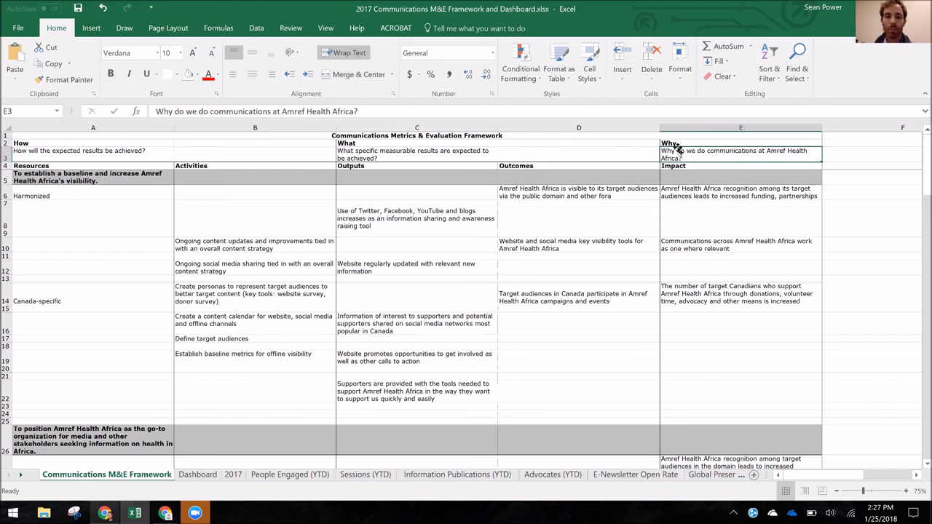
click(676, 145)
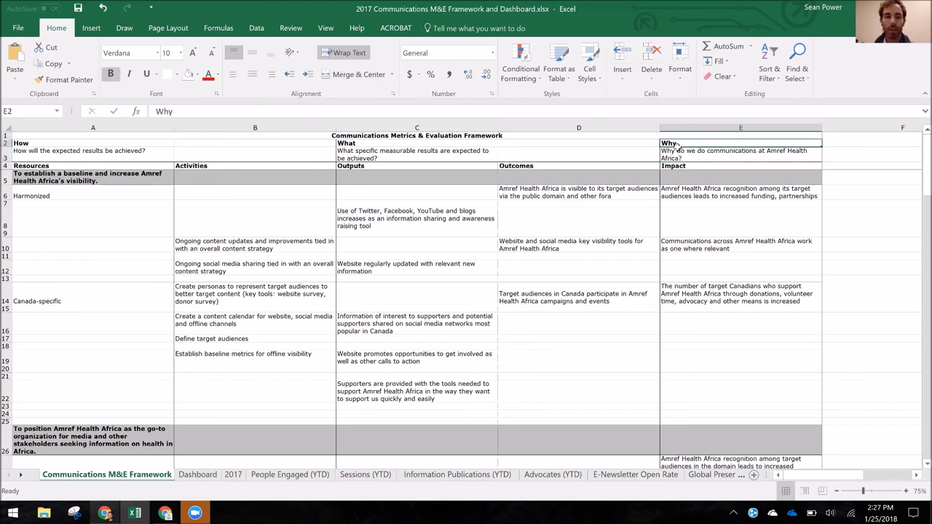
key(Left)
key(Left)
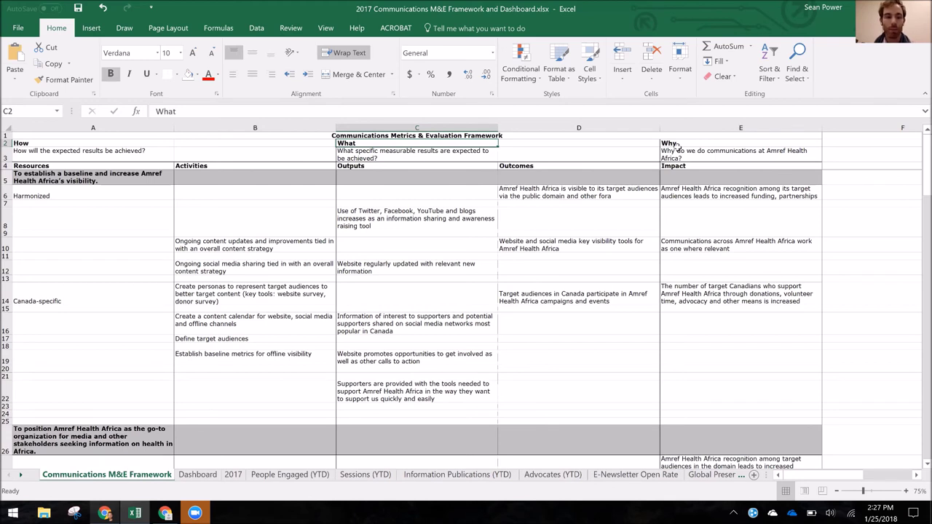
key(Left)
key(Left)
key(Down)
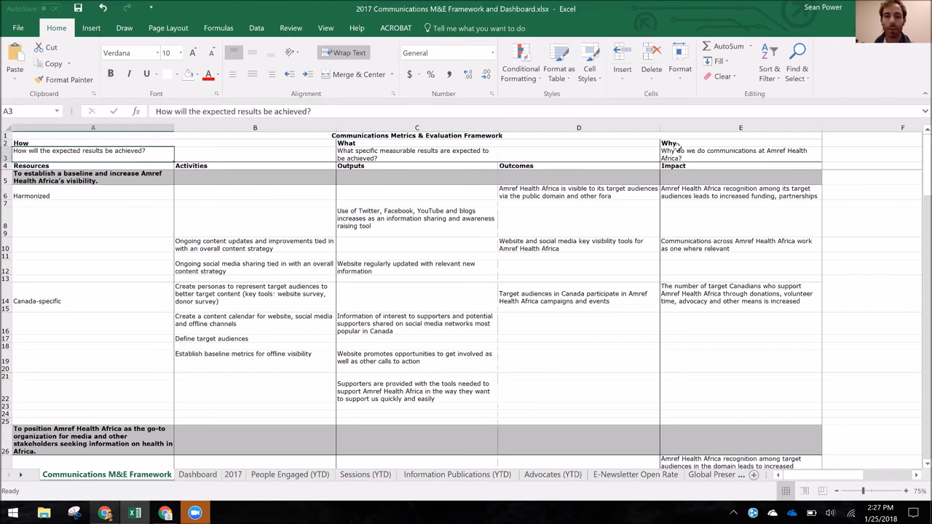
key(Right)
key(Right)
key(Right)
key(Right)
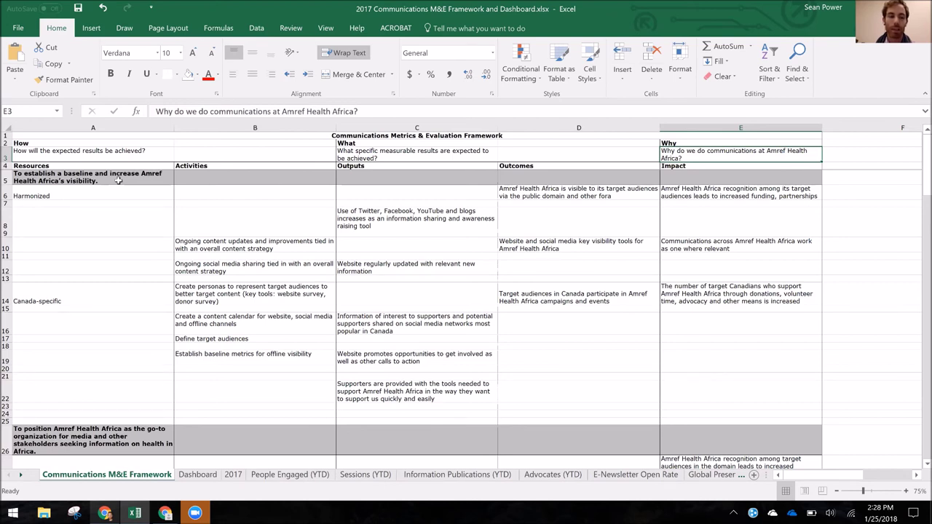
click(81, 198)
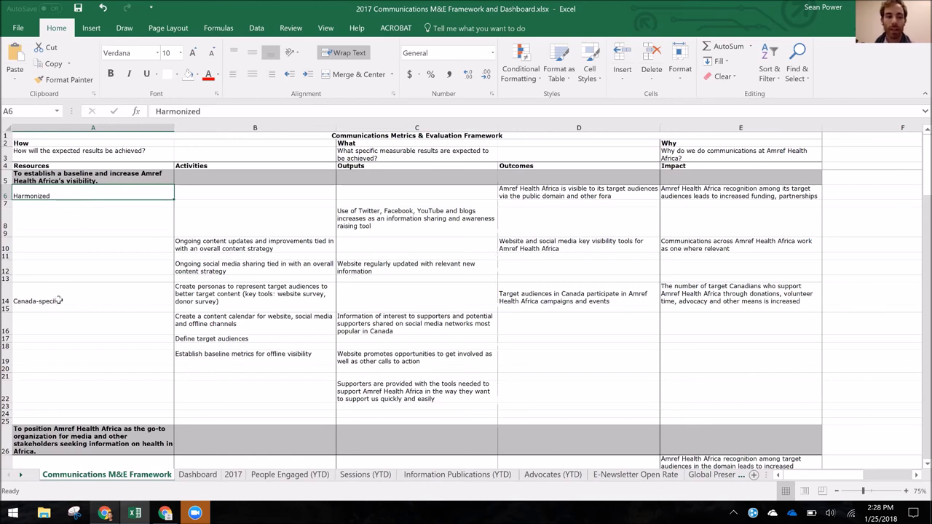
click(60, 301)
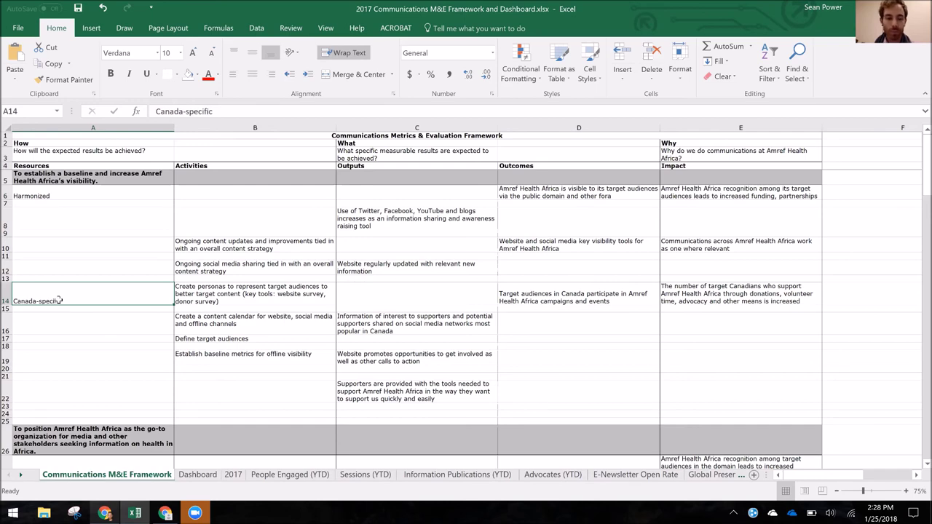
Step: Open the Dashboard sheet and examine its Expected Output, Unit of Measurement, Data Source and Got It/Need It headings
click(197, 475)
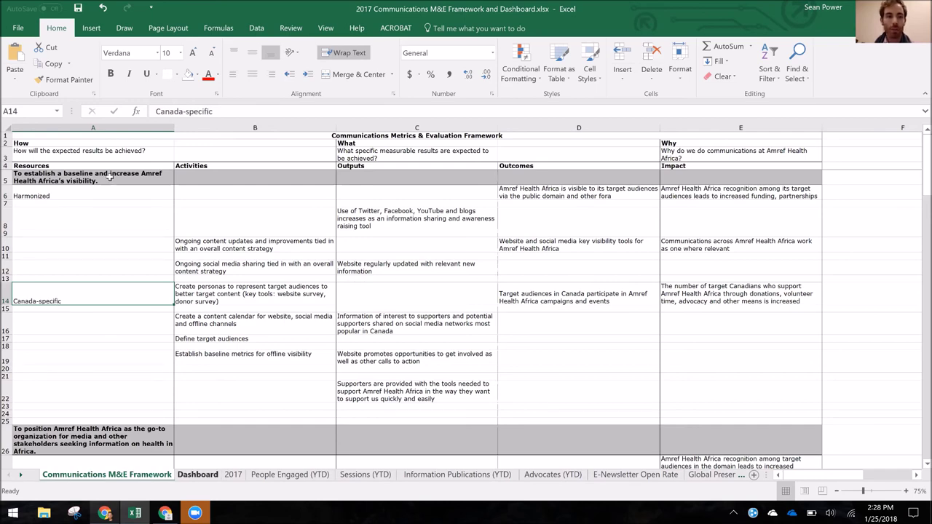
scroll(105, 145, left, 1)
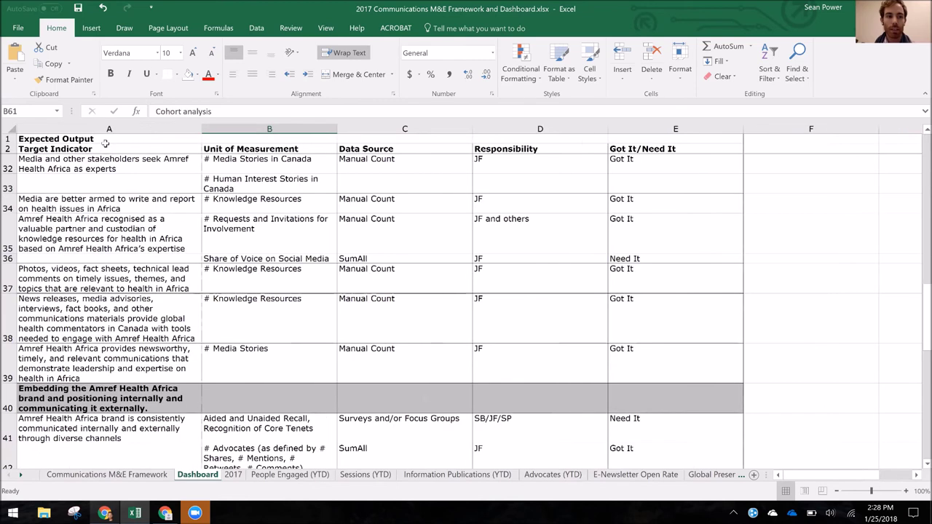
click(105, 140)
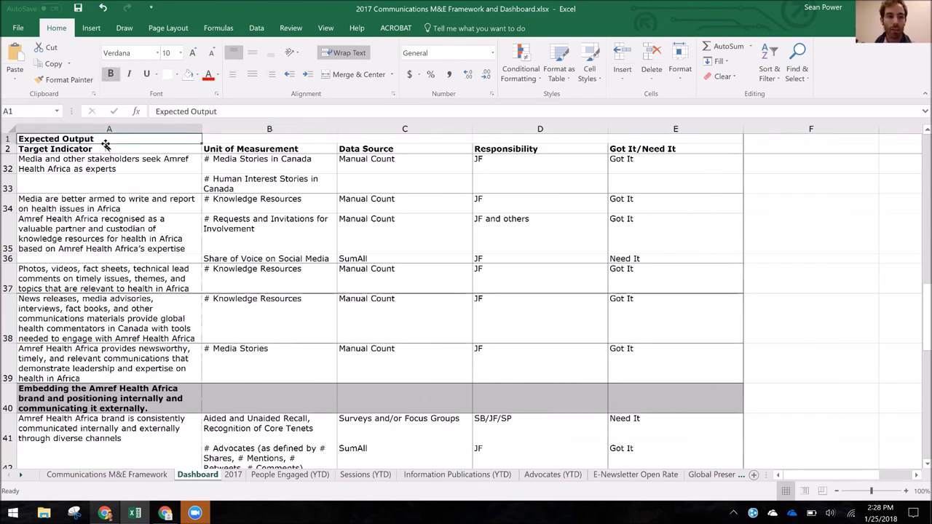
key(Right)
key(Down)
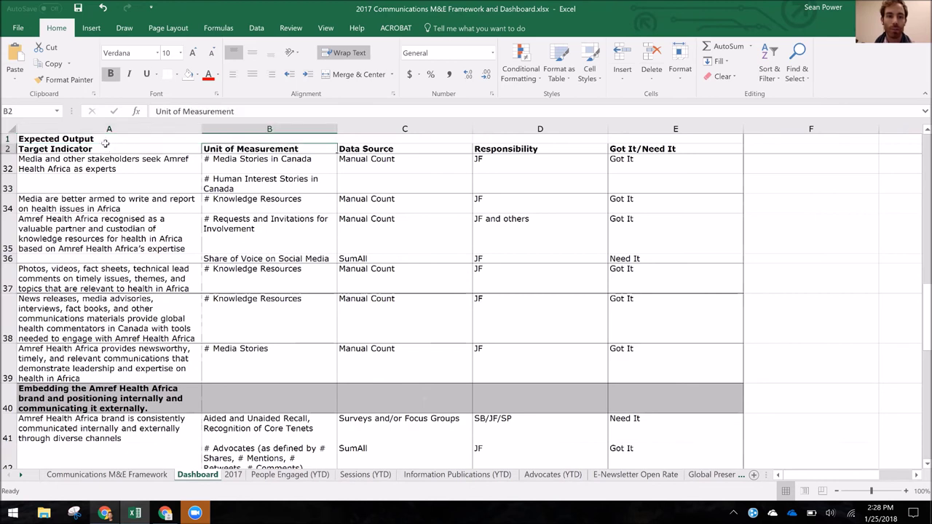
click(397, 150)
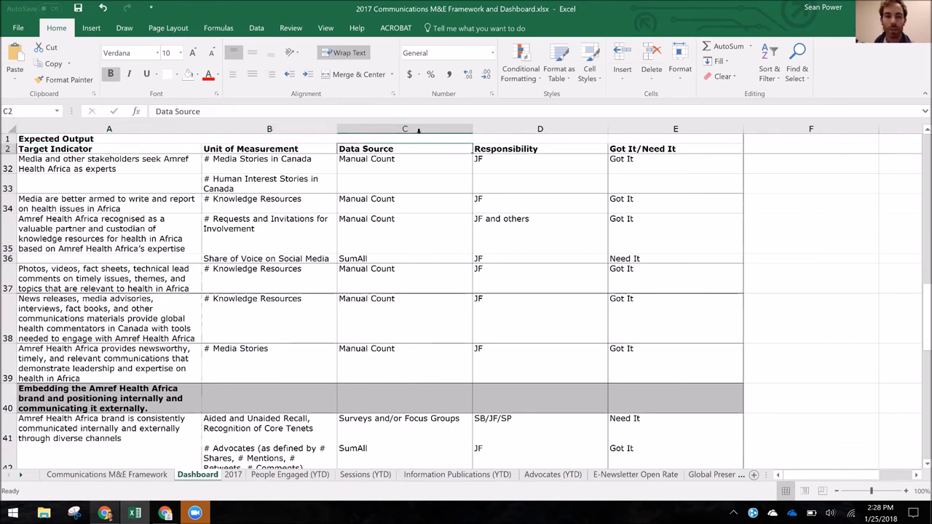
click(650, 149)
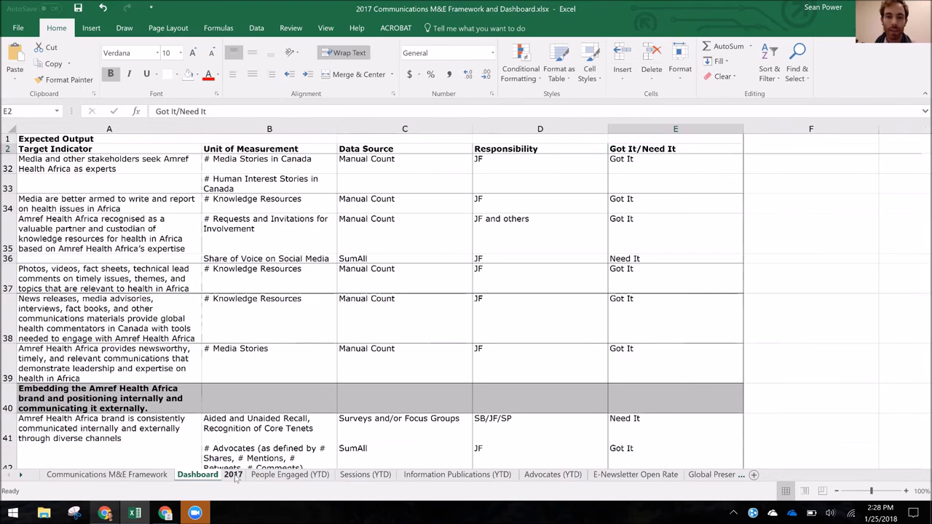
Step: Open the 2017 sheet and examine the monthly metrics under each objective, through to the YTD and quarterly columns
key(ctrl+Page_Down)
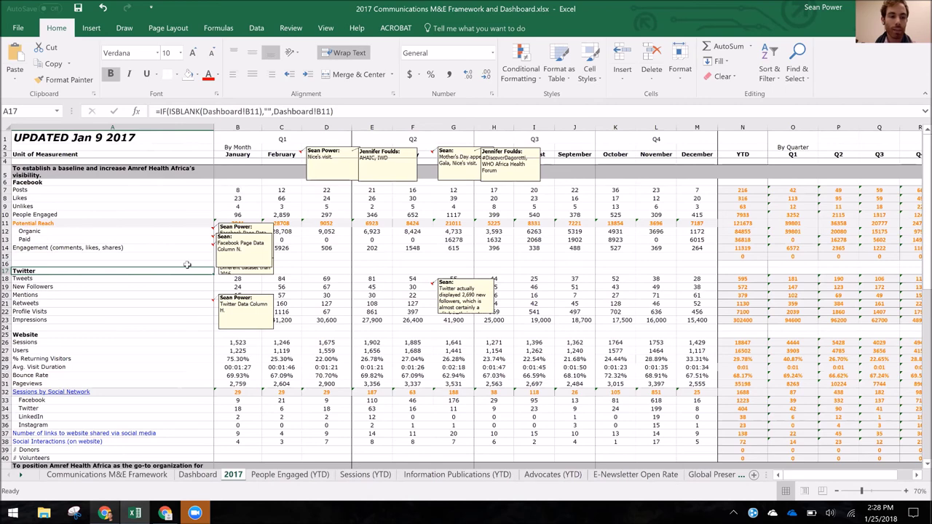
scroll(187, 265, down, 2)
scroll(82, 418, down, 1)
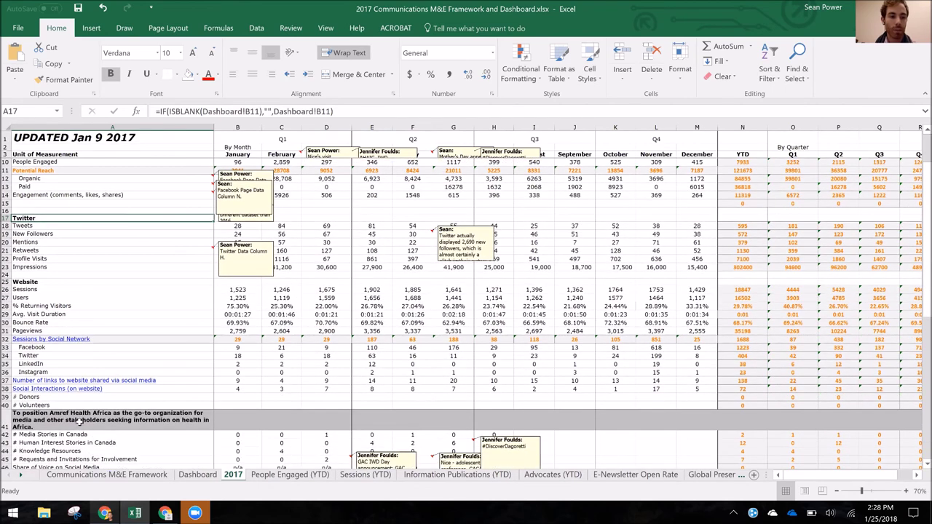
scroll(160, 343, down, 4)
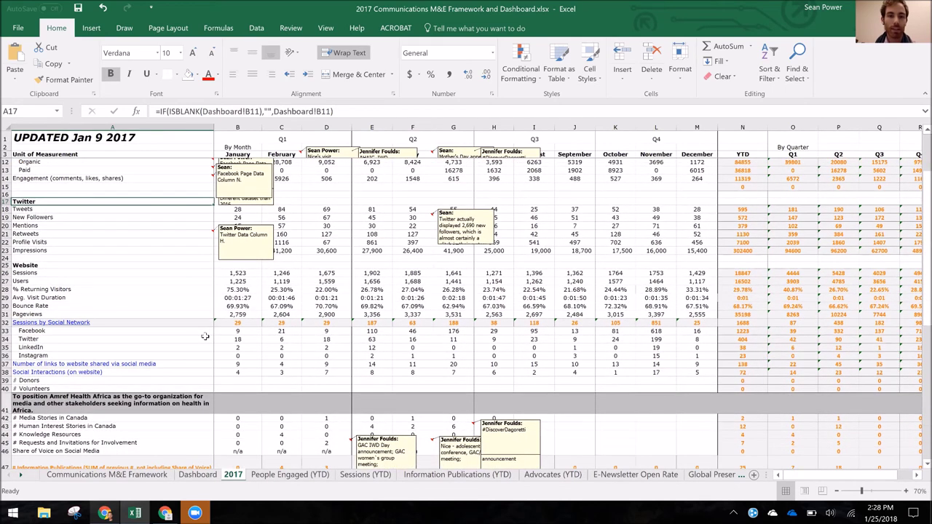
scroll(380, 289, right, 1)
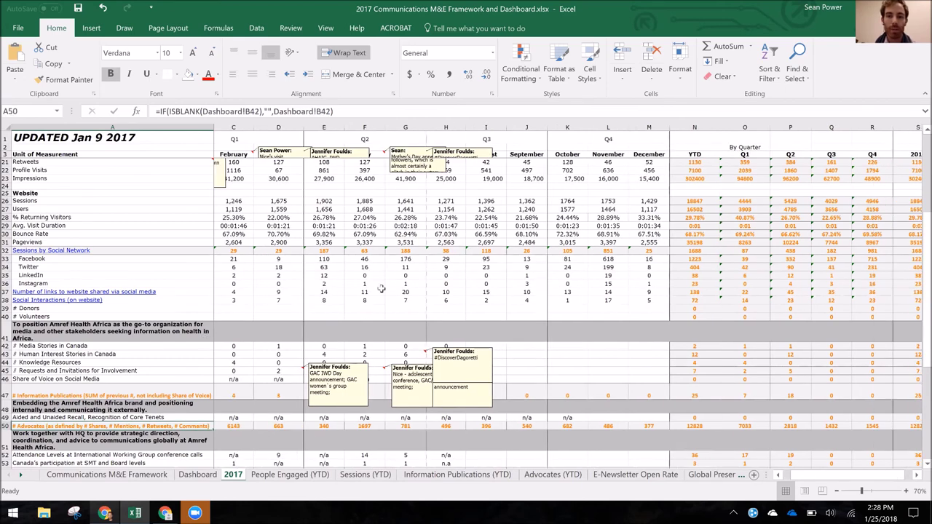
scroll(381, 289, right, 2)
scroll(566, 244, right, 1)
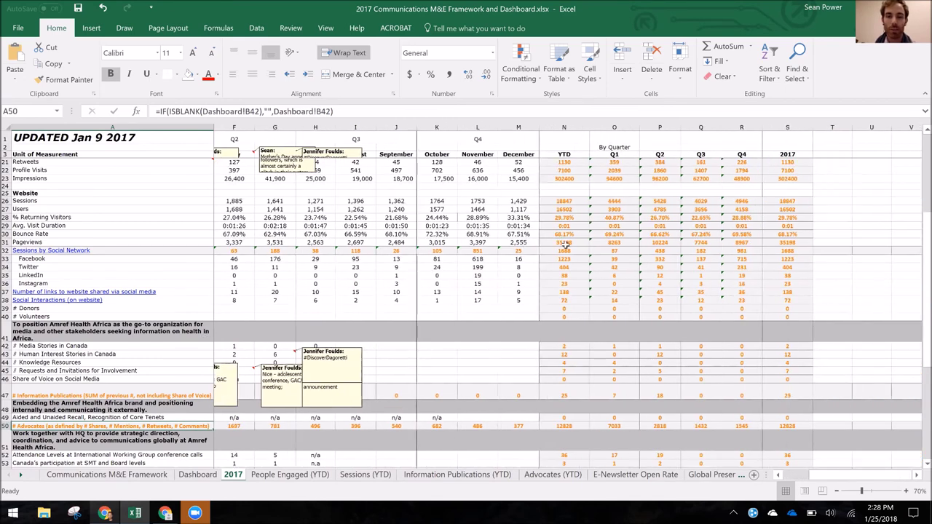
scroll(566, 245, right, 3)
scroll(566, 245, right, 9)
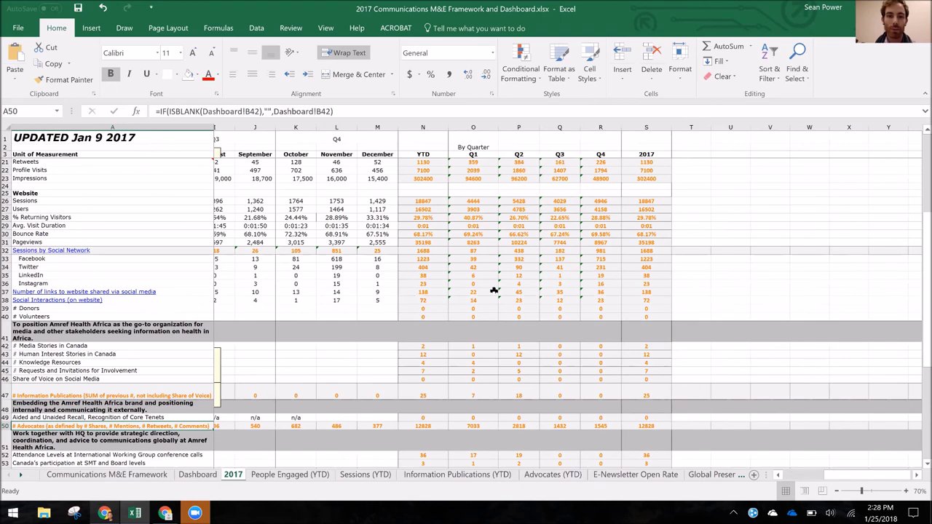
Step: View the People Engaged (YTD) chart sheet, and switch to the 2017 Global Dashboard spreadsheet in Google Sheets
click(285, 480)
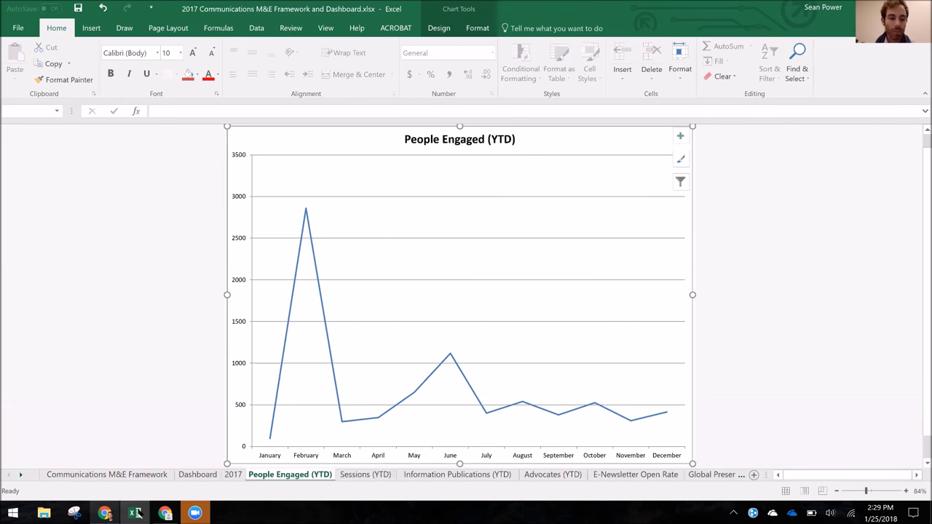
mouse_move(136, 513)
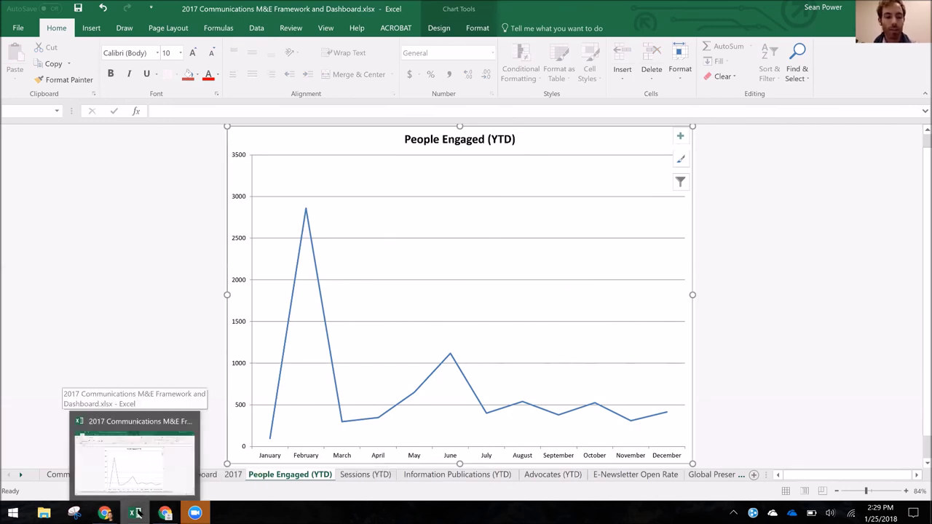
key(alt+Tab)
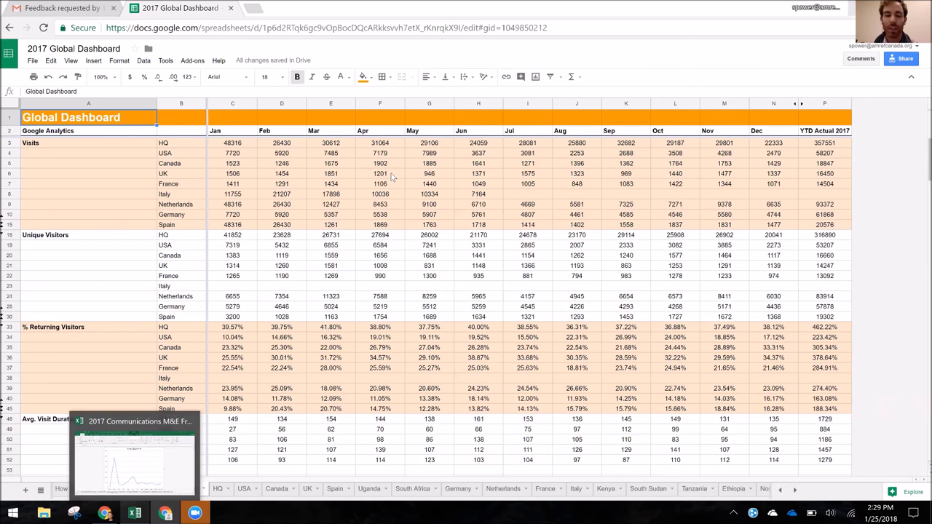
key(alt+Tab)
key(alt+Tab)
key(alt+Tab)
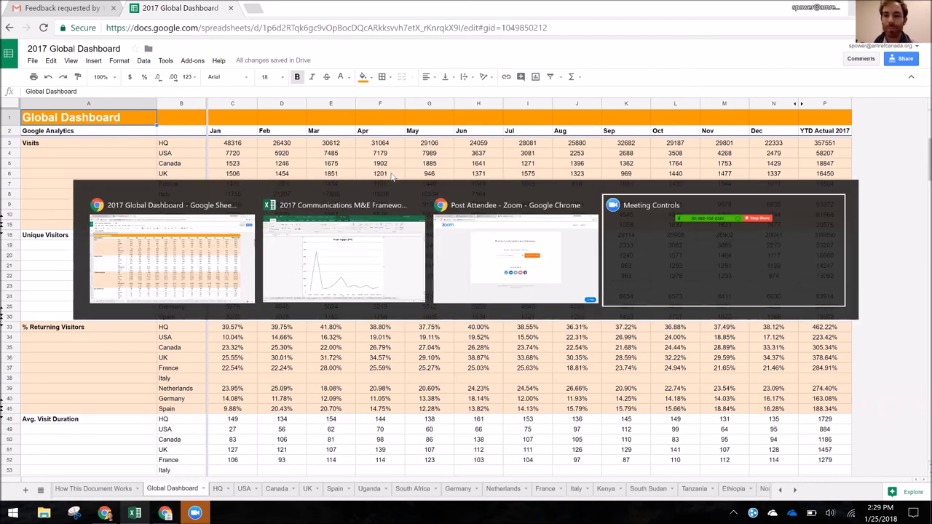
key(alt+Tab)
key(alt+Tab)
key(alt+Tab)
key(Escape)
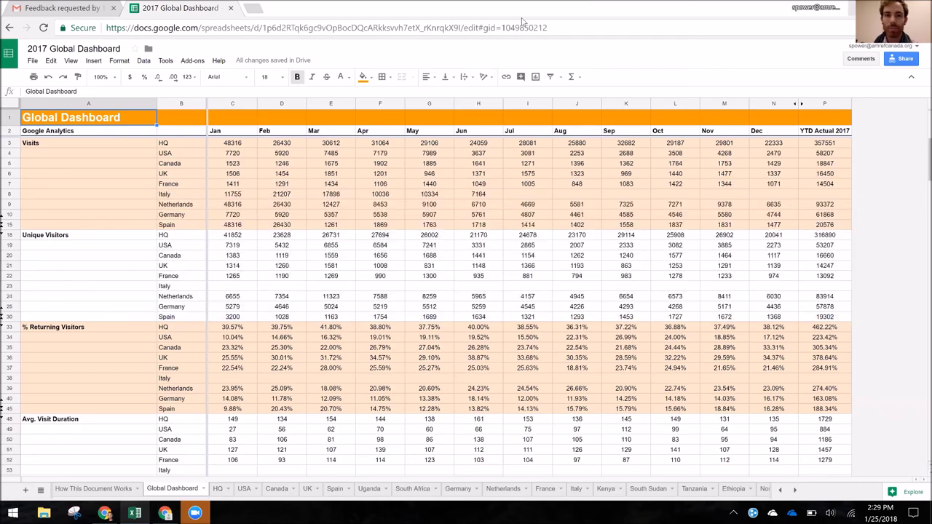